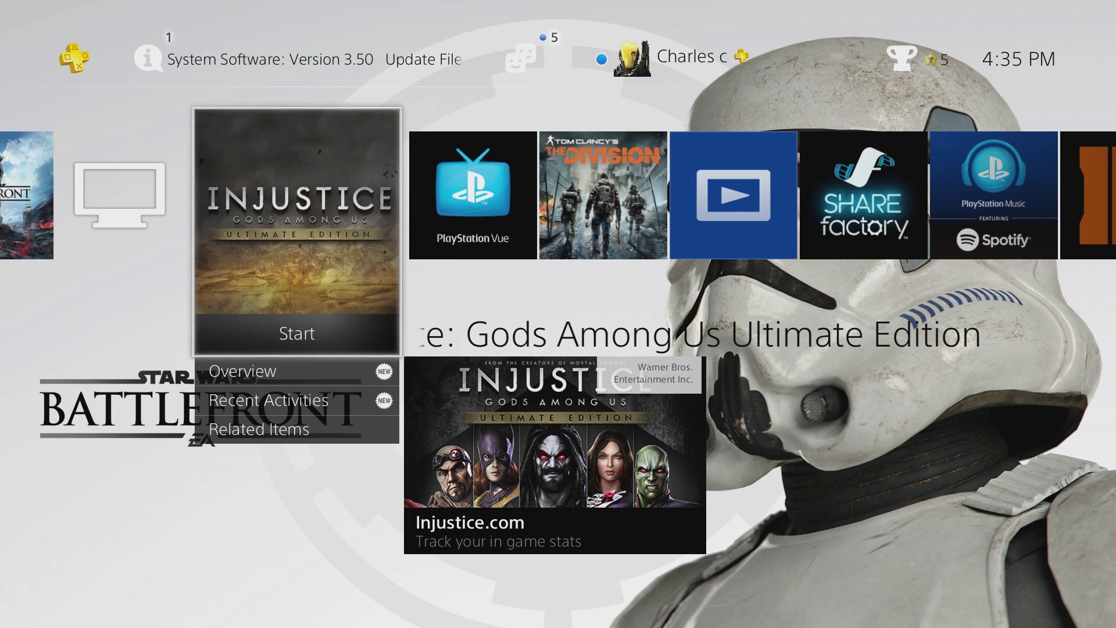
Open the PS4 system settings from the home screen
key(Up)
key(Right)
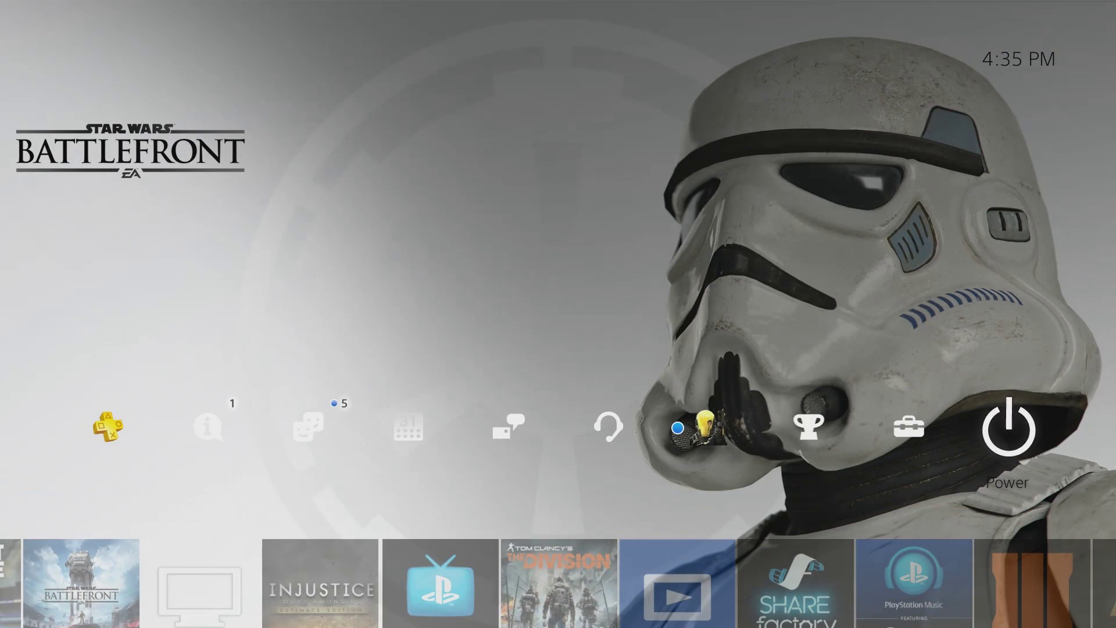
key(Left)
key(Return)
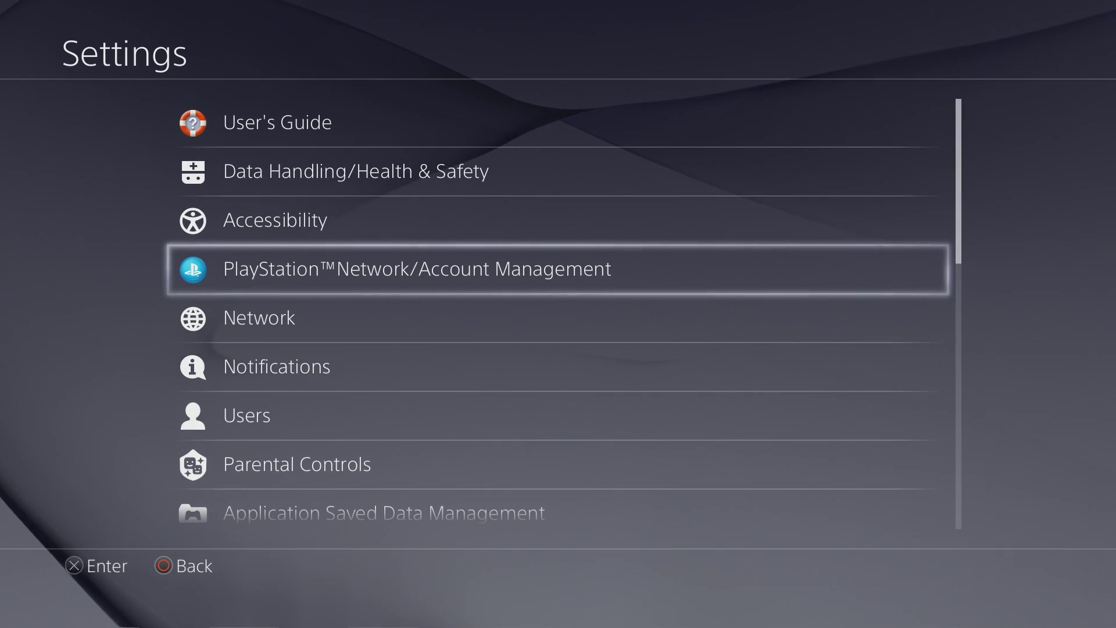
Open Remote Play Connection Settings on the PS4 and go to the Add Device option
key(Down)
key(Down)
key(Down)
key(Down)
key(Down)
key(Down)
key(Down)
key(Down)
key(Down)
key(Down)
key(Down)
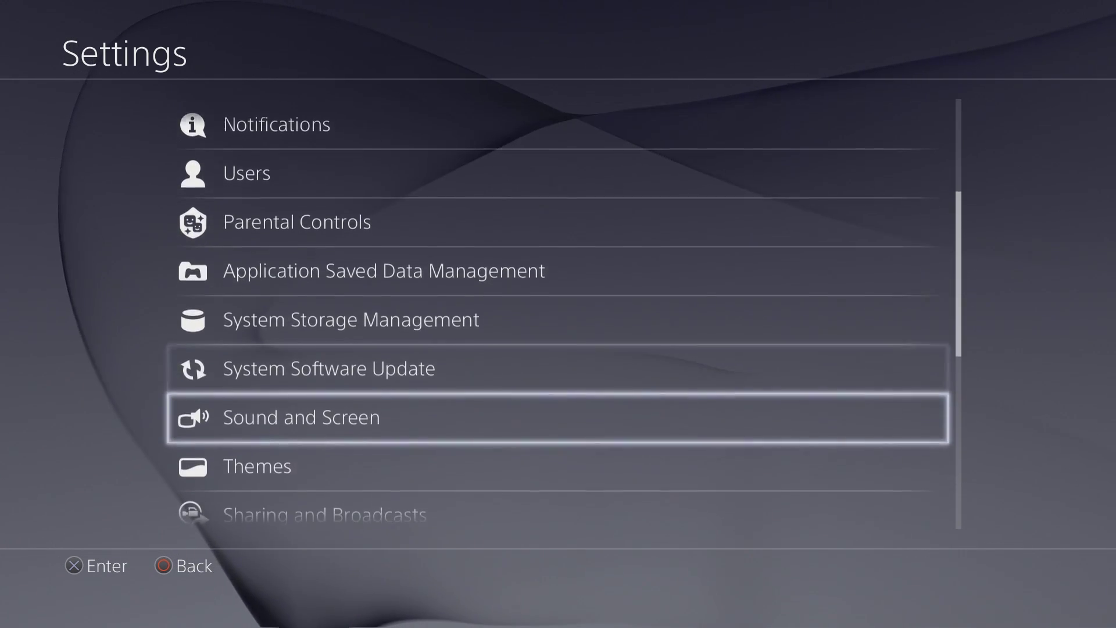
key(Down)
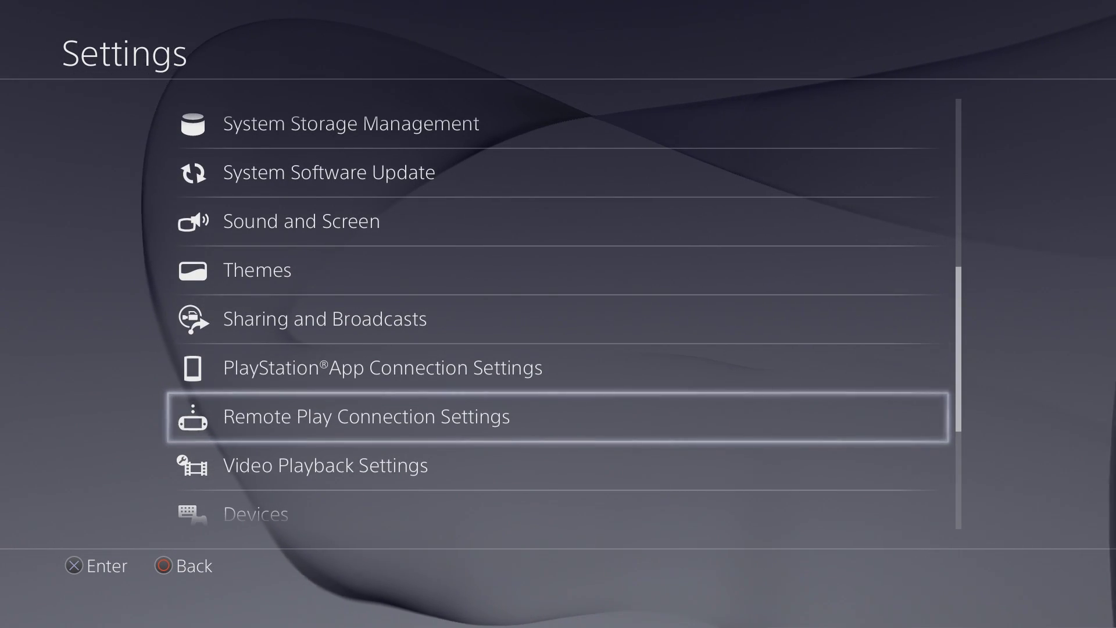
key(Return)
key(Down)
key(Down)
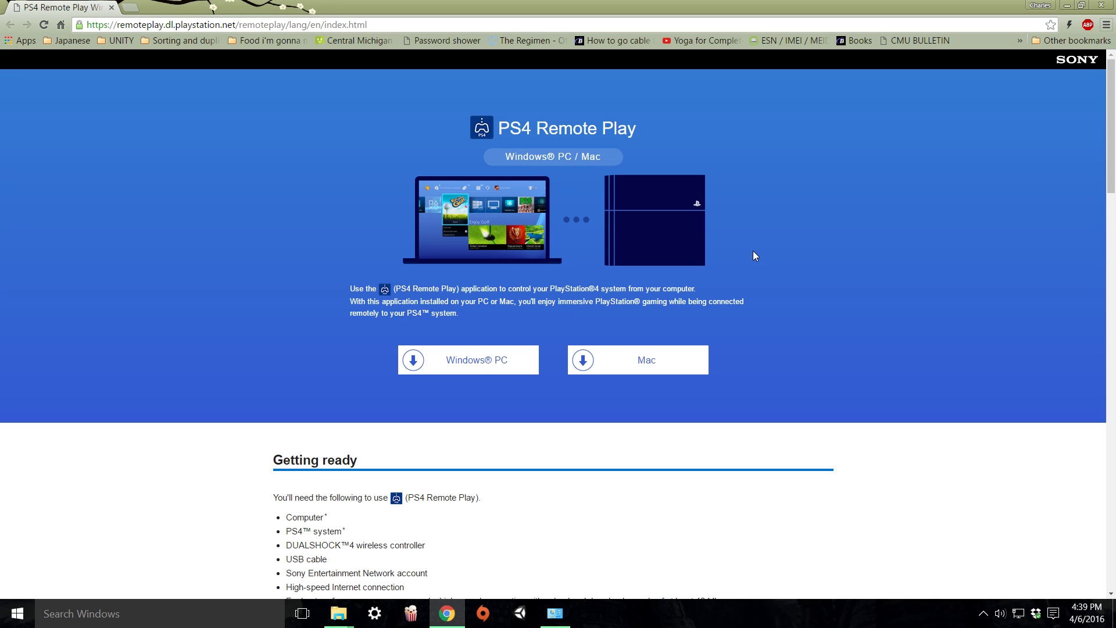
Try to download the Windows PC installer from the PS4 Remote Play page in Chrome
click(443, 365)
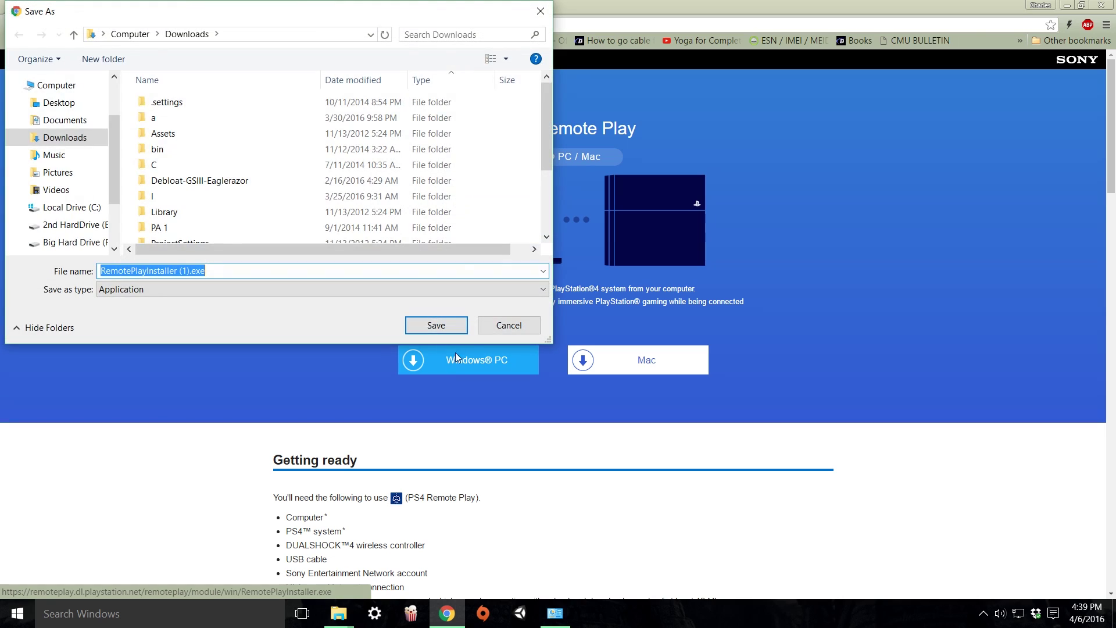
click(487, 330)
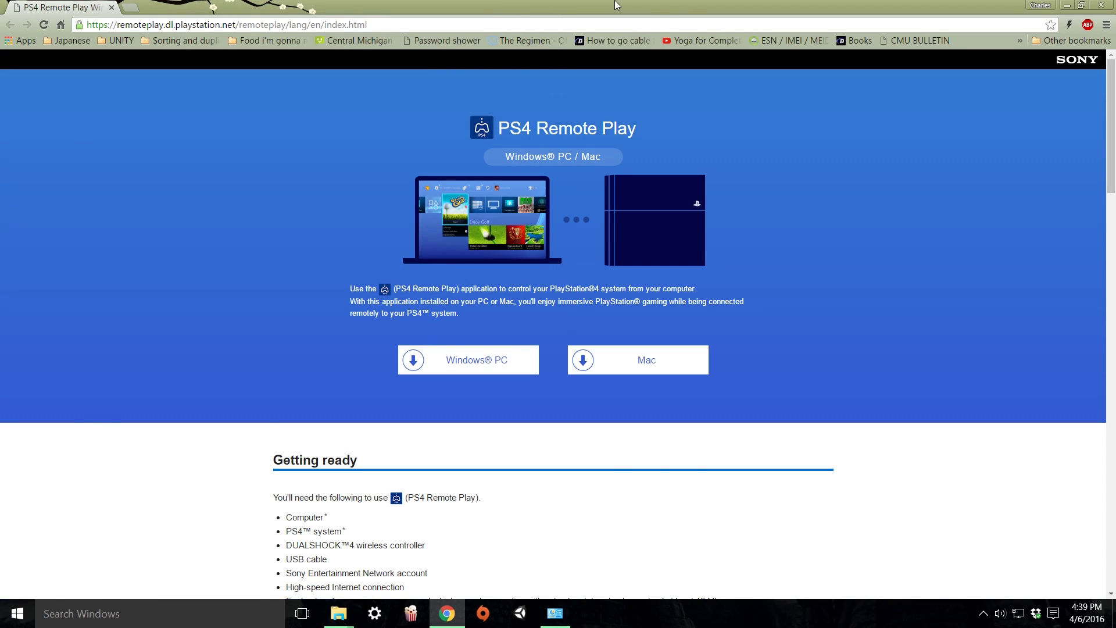
Run RemotePlayInstaller.exe from the Downloads folder, allow it to make changes and accept English (United States) as the setup language
drag(744, 7, 742, 39)
click(898, 41)
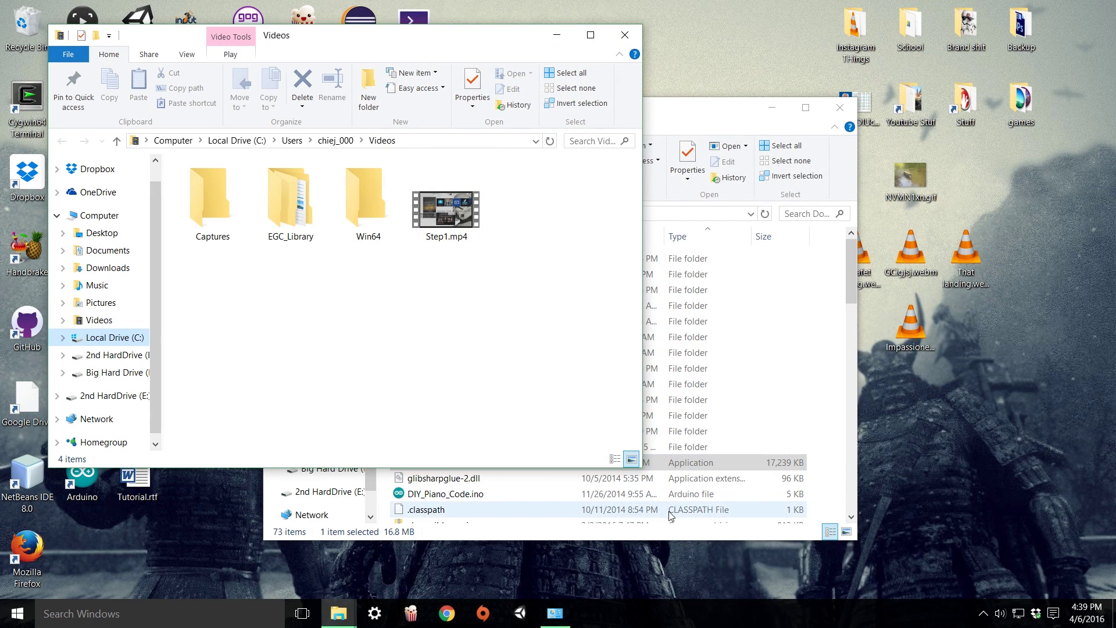
click(745, 127)
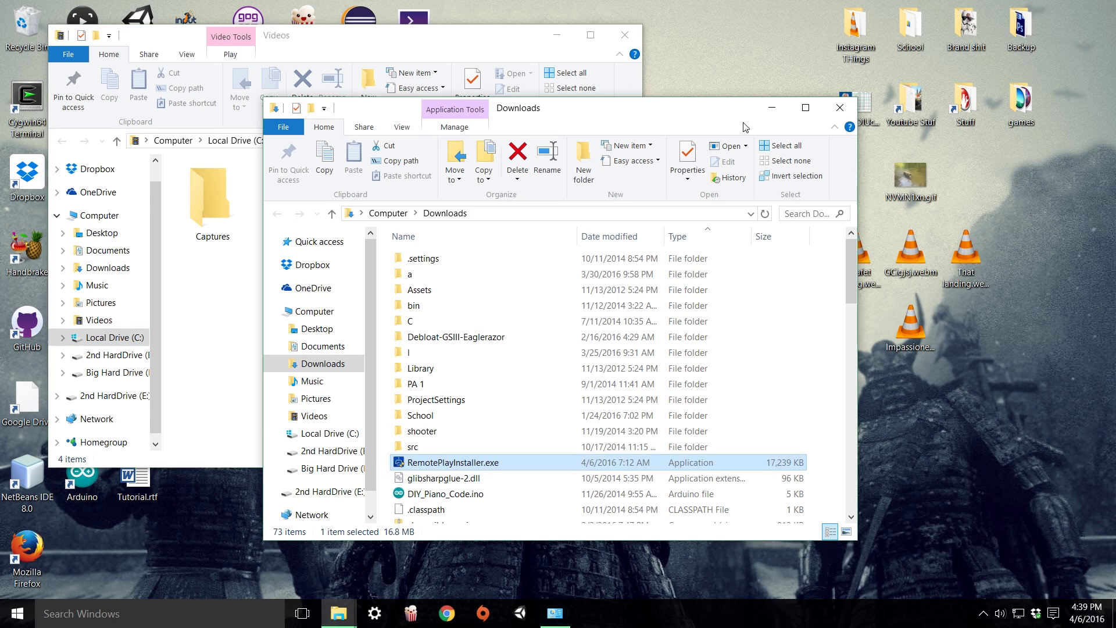
double_click(470, 463)
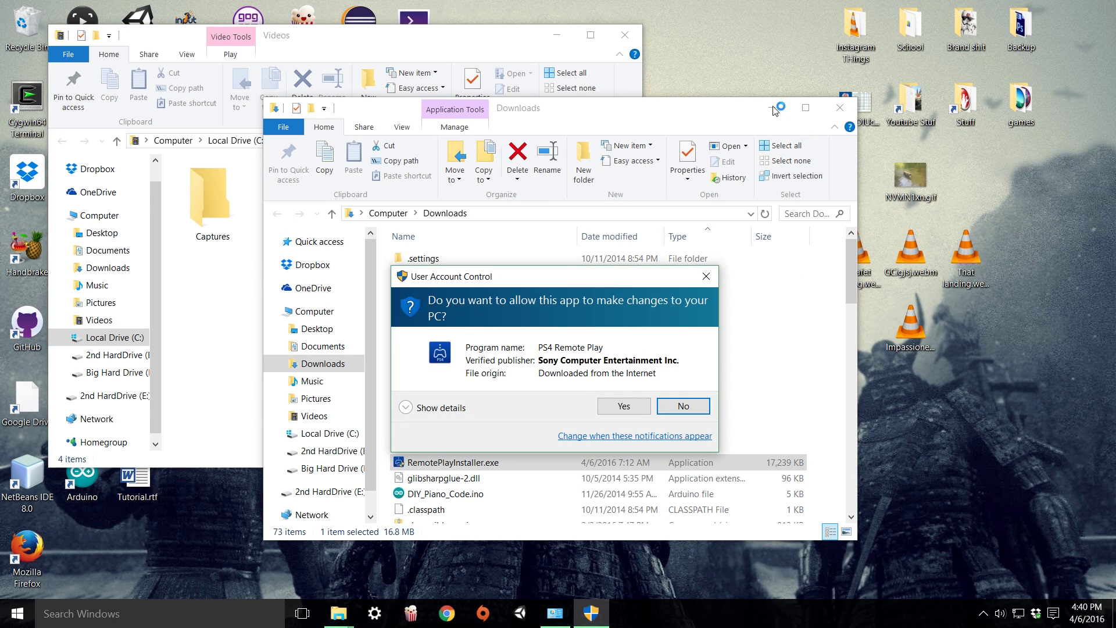
click(624, 407)
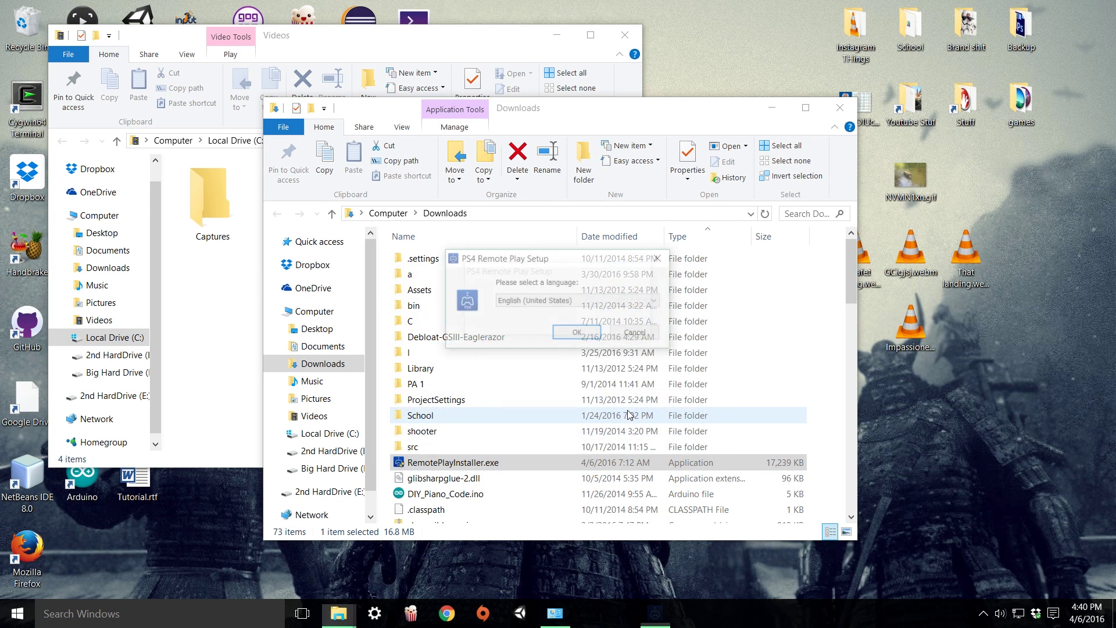
click(577, 332)
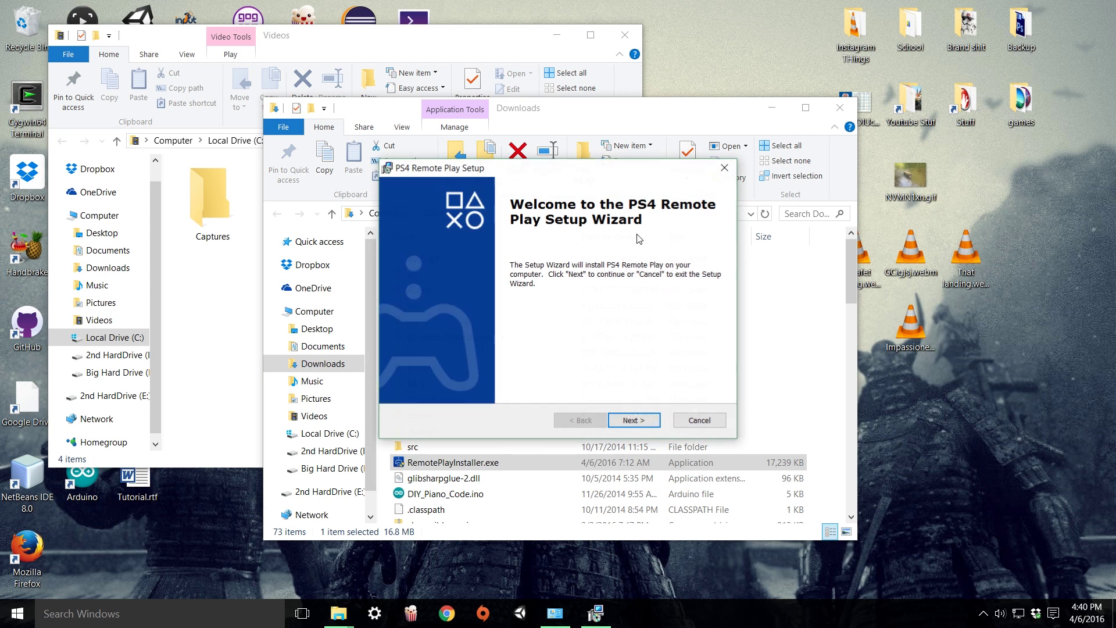
Accept the license agreement, install PS4 Remote Play, finish the setup wizard and clear the open folder windows
click(772, 108)
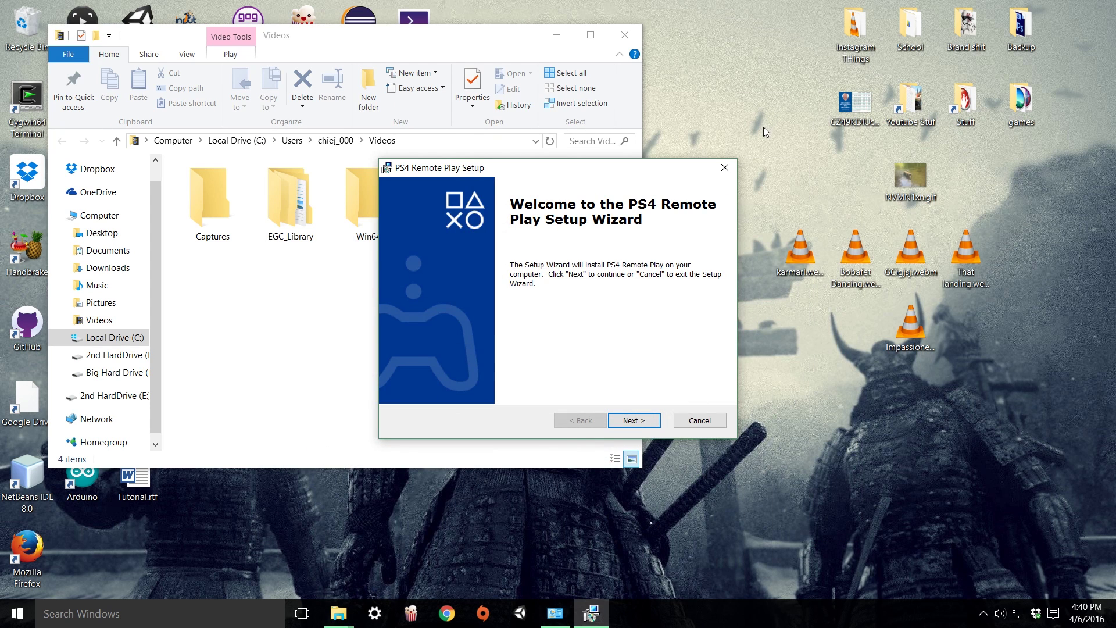
click(637, 418)
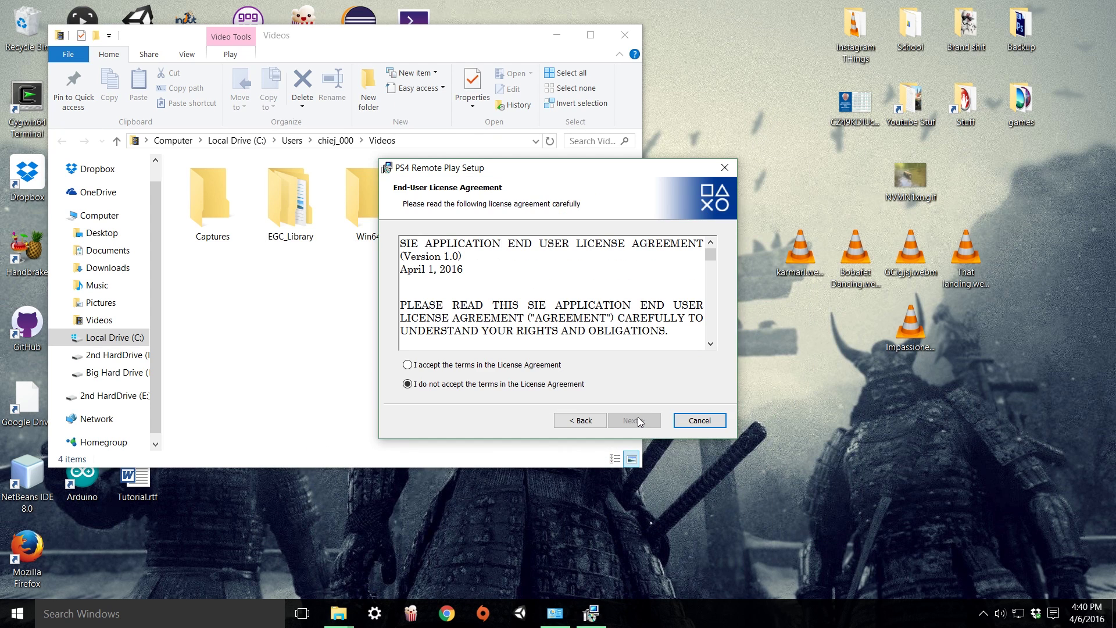
click(551, 366)
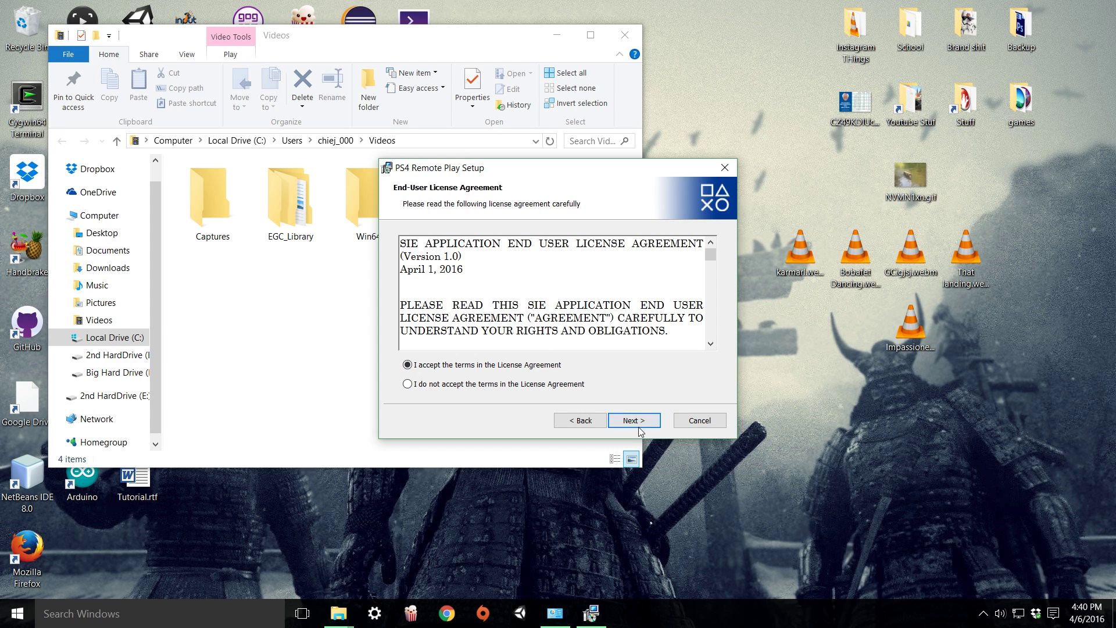
click(640, 421)
click(640, 425)
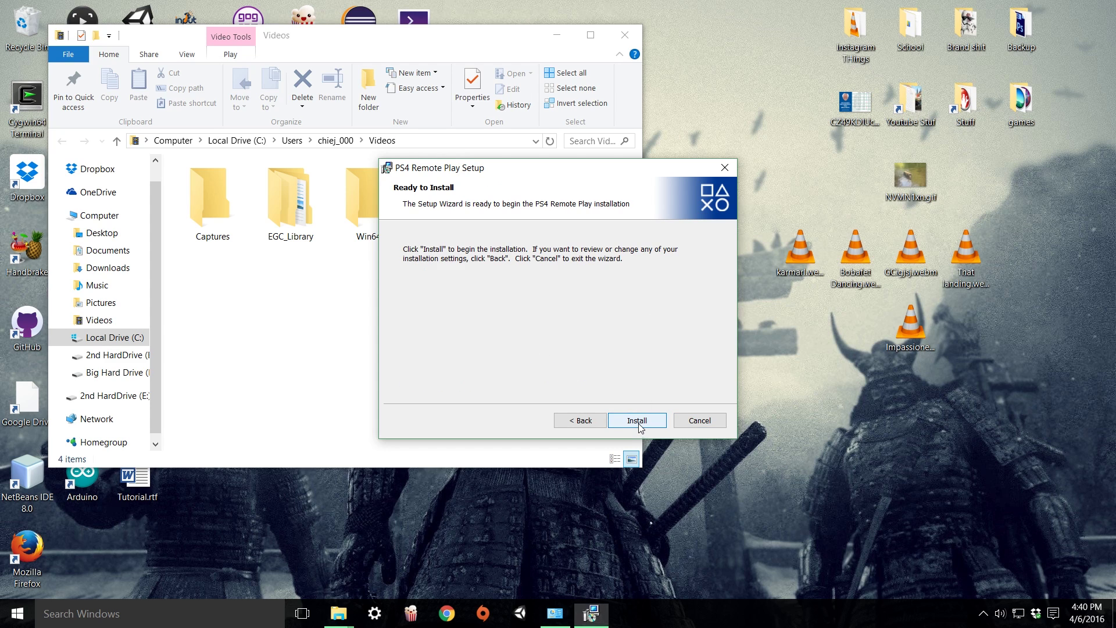
click(639, 425)
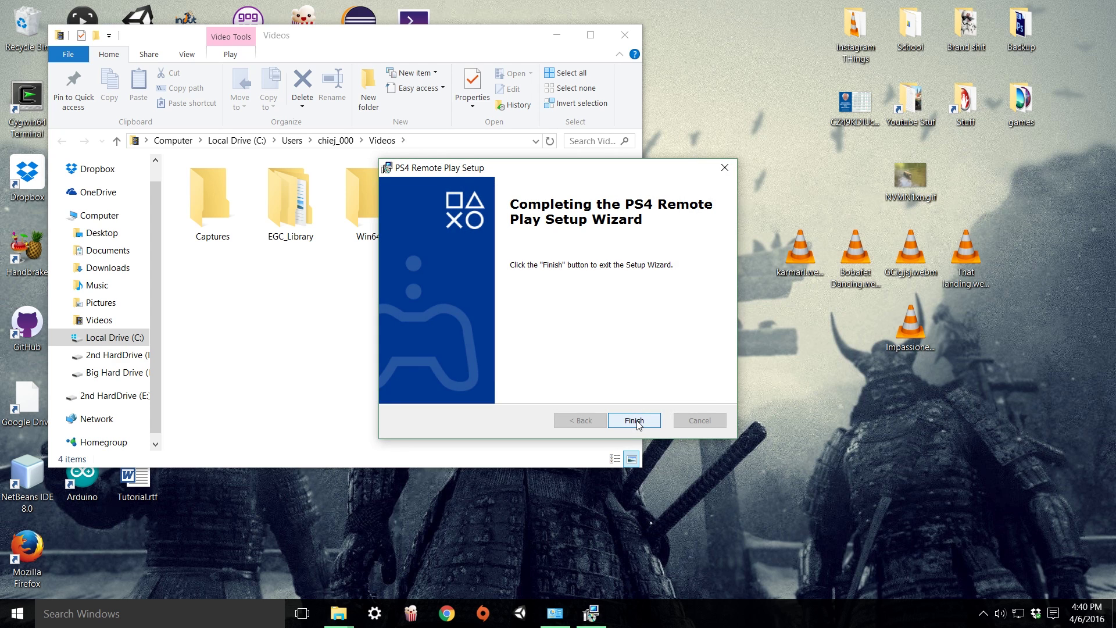
click(636, 425)
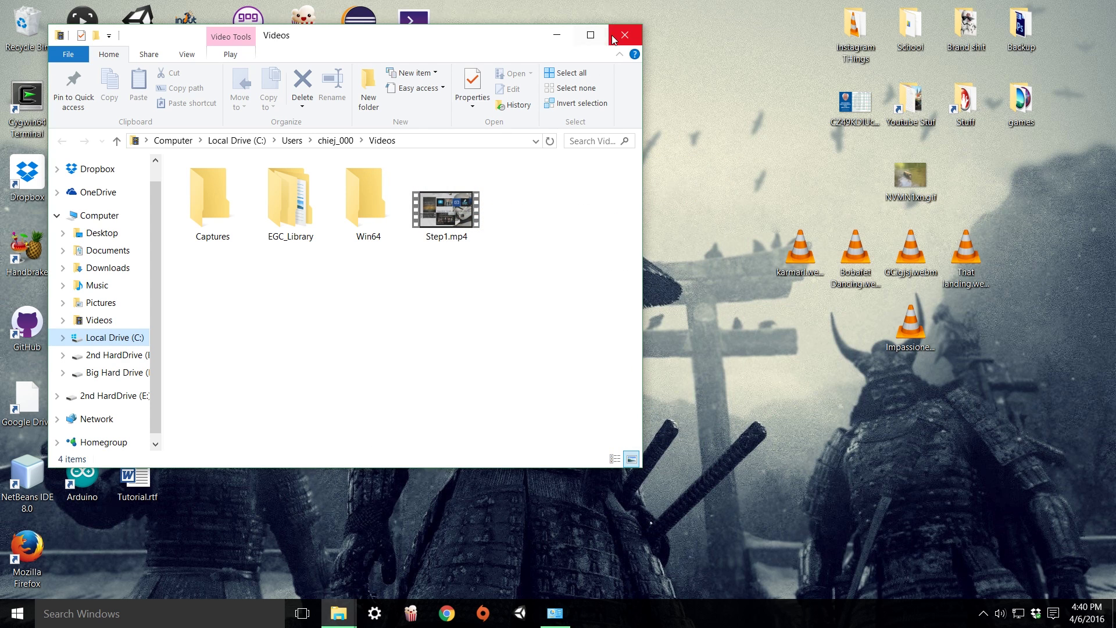
click(619, 40)
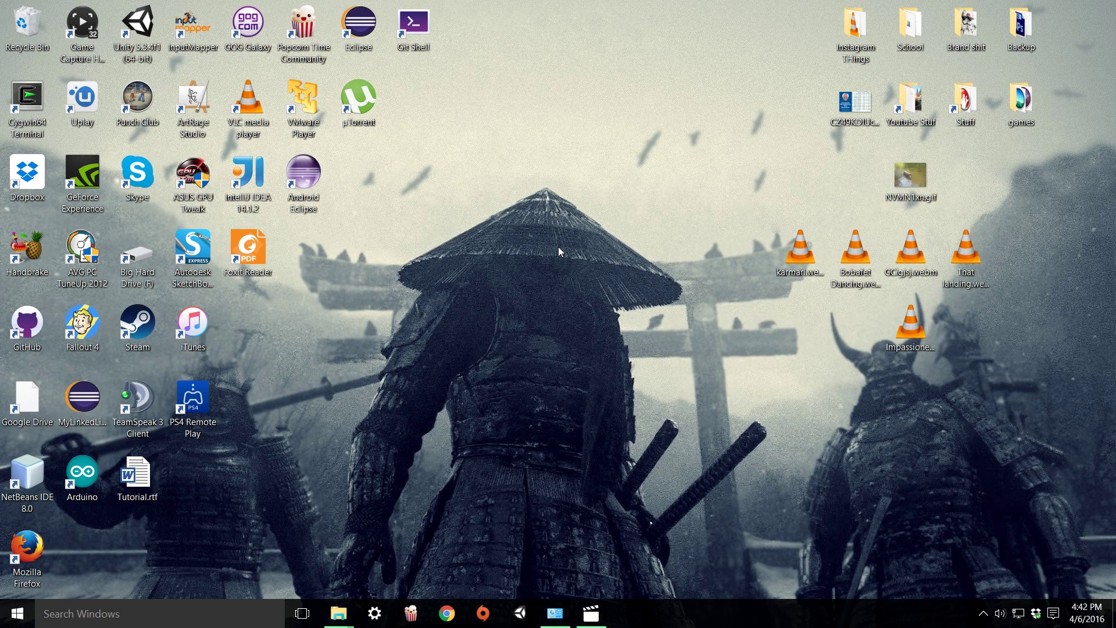
Launch PS4 Remote Play from its desktop shortcut and accept its settings with High (720p) resolution and High frame rate
drag(207, 403, 483, 330)
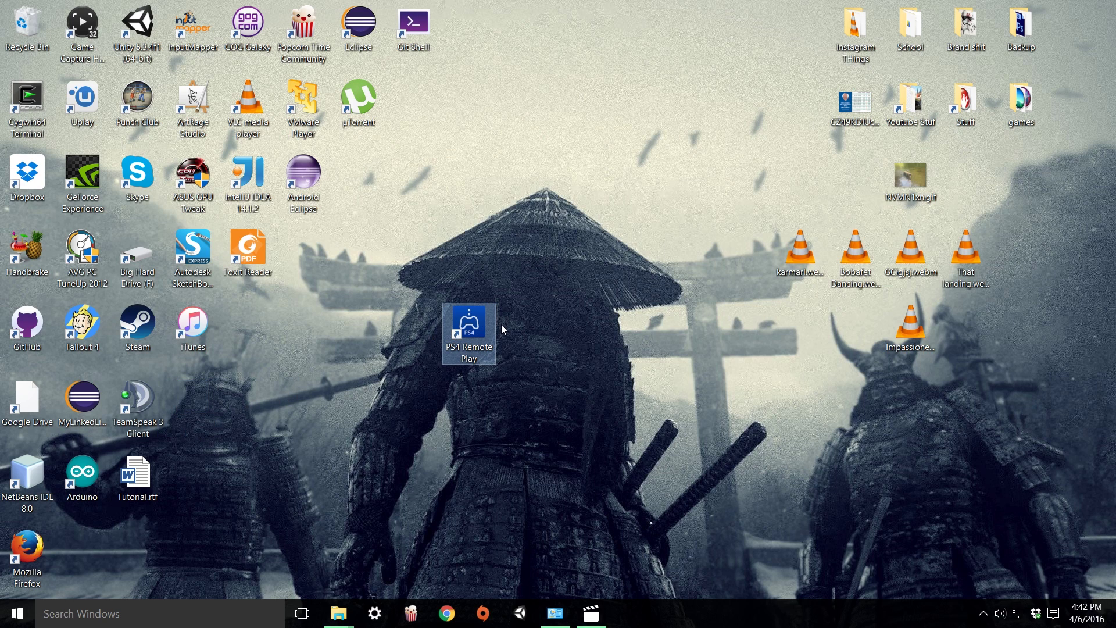
double_click(477, 329)
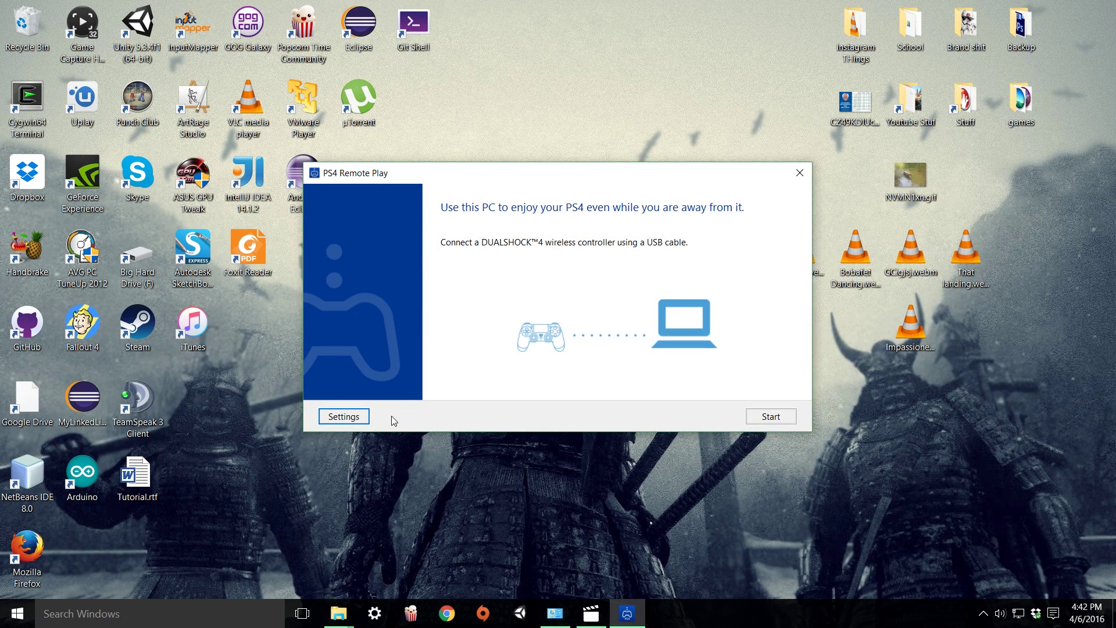
click(355, 416)
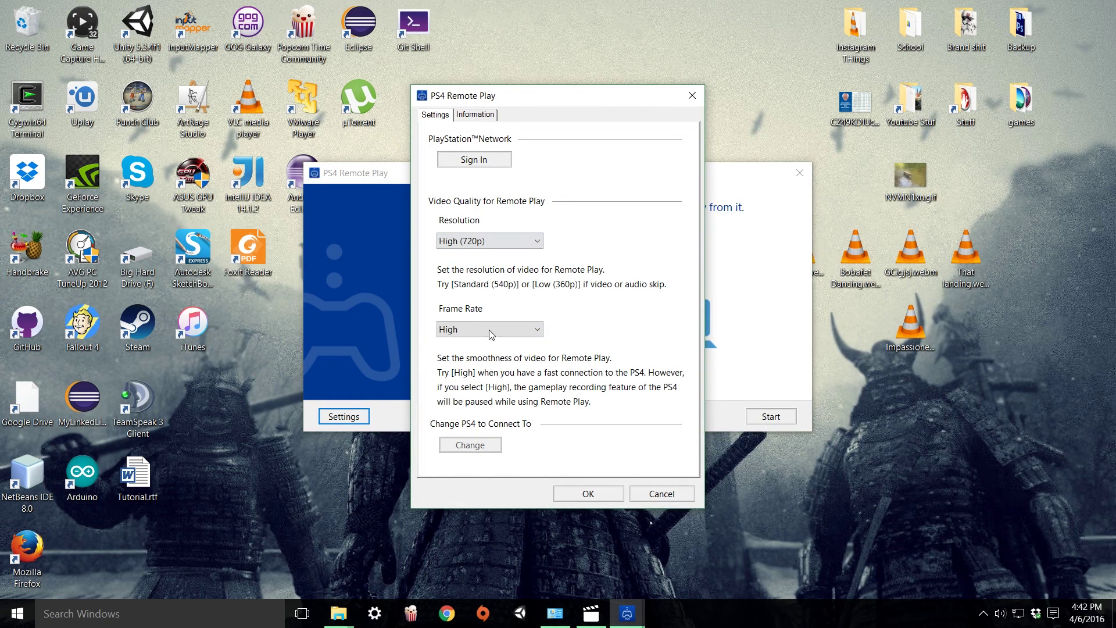
click(591, 494)
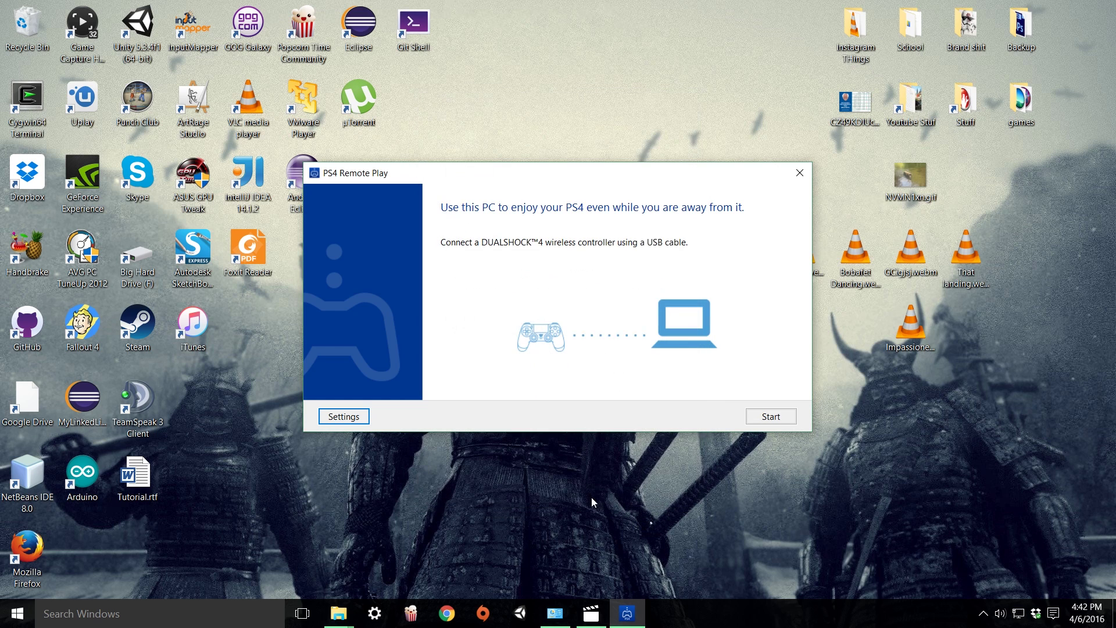
Start Remote Play and sign in to the PlayStation account by entering the account password
click(757, 422)
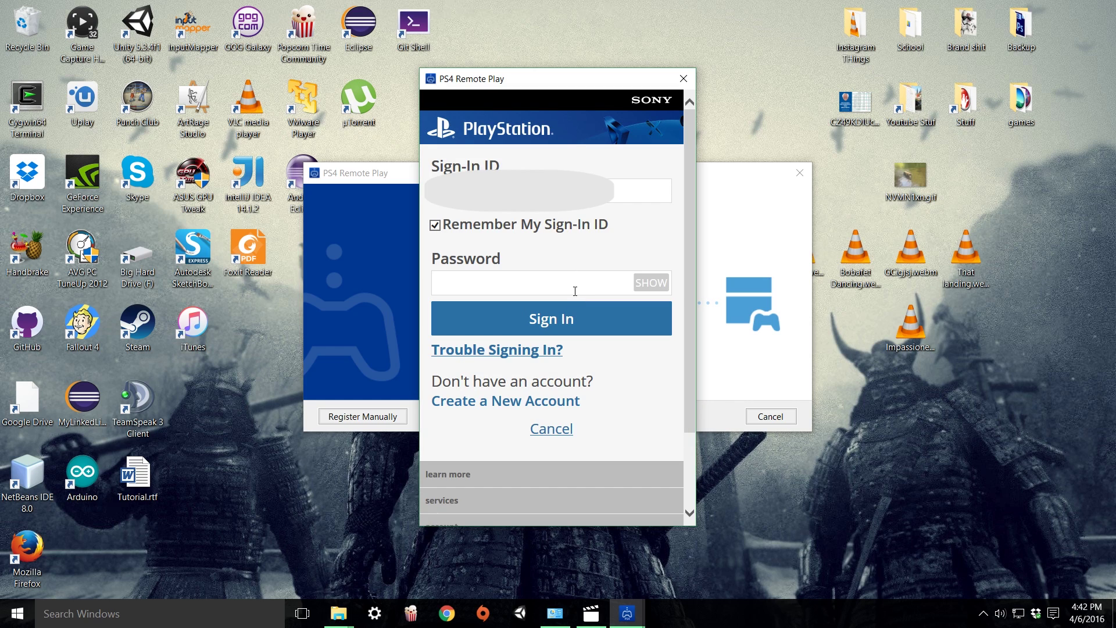
click(574, 286)
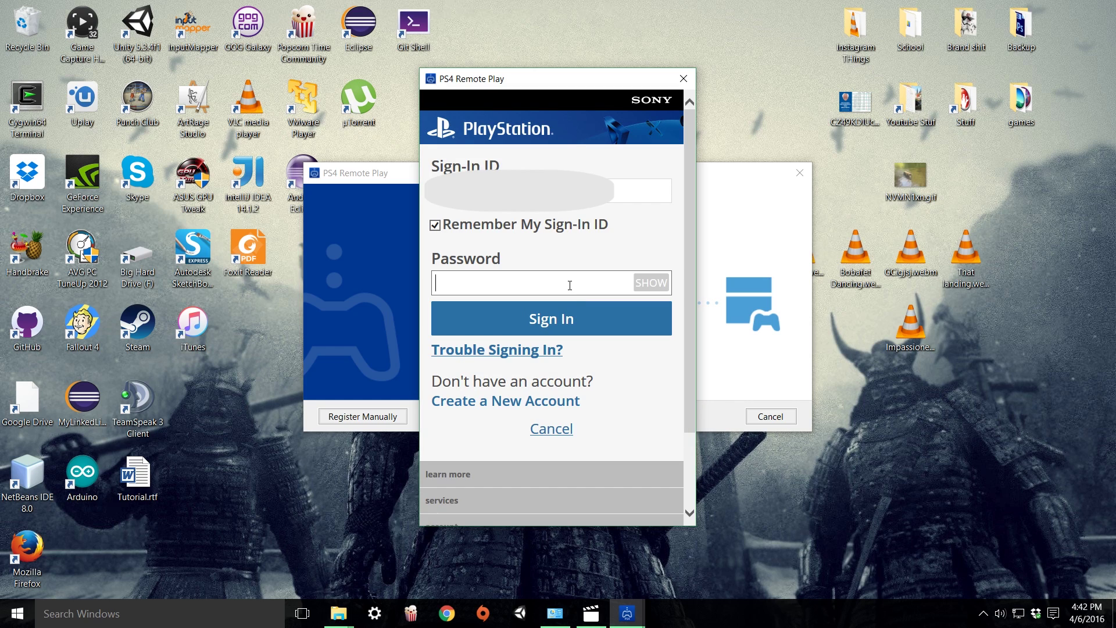
text(••••••••••)
key(Return)
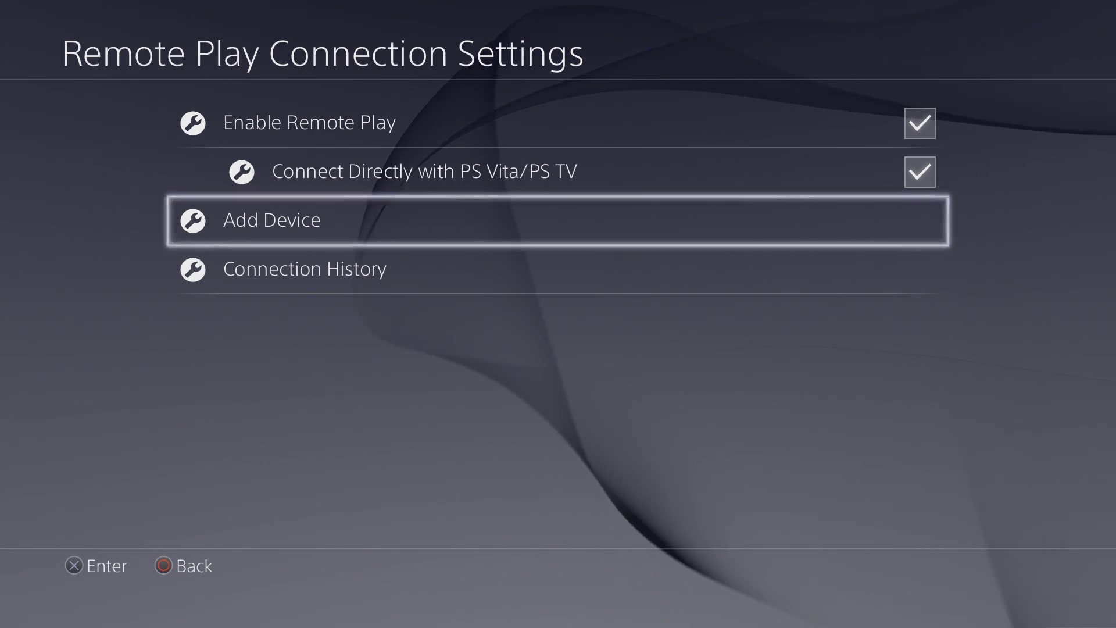
Open Add Device on the PS4, register the console manually in PS4 Remote Play with the registration number, and dismiss the resulting dialog
key(Return)
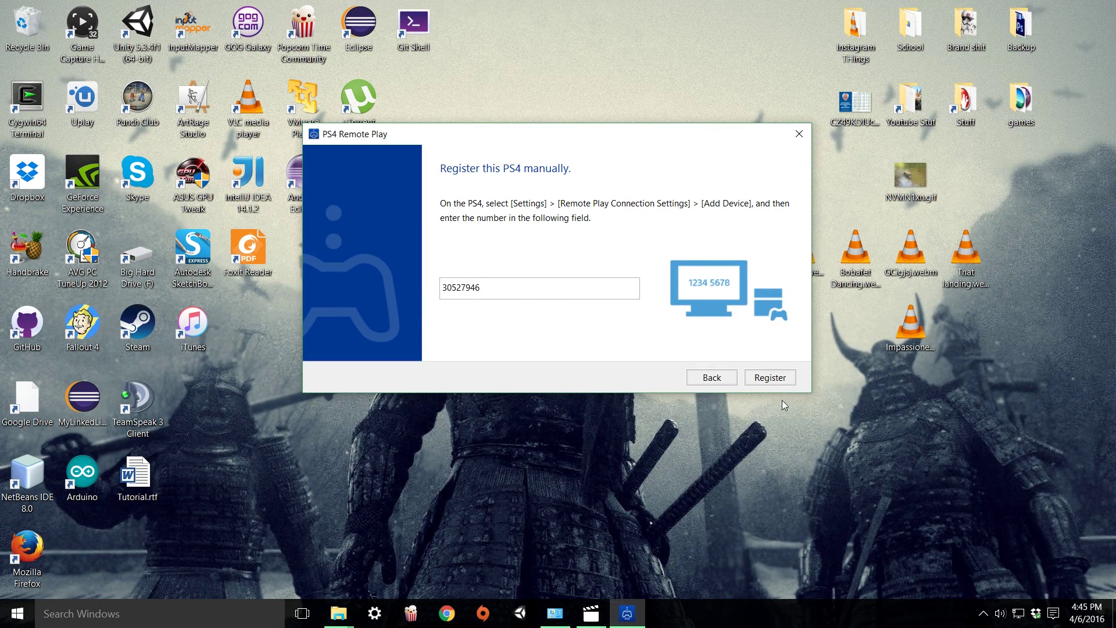
click(789, 383)
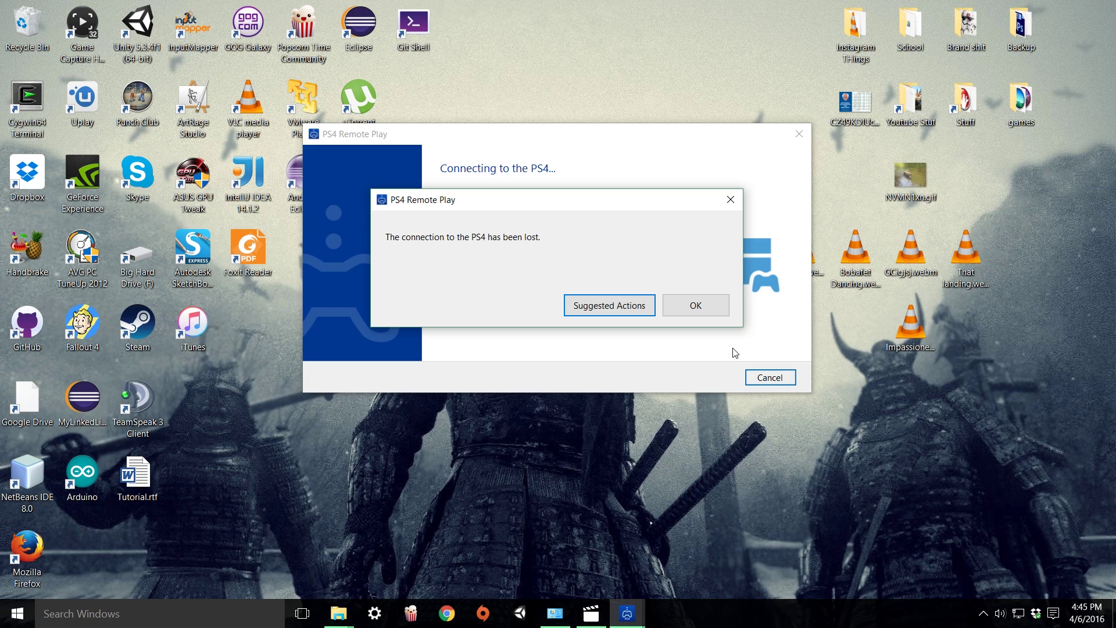
click(697, 315)
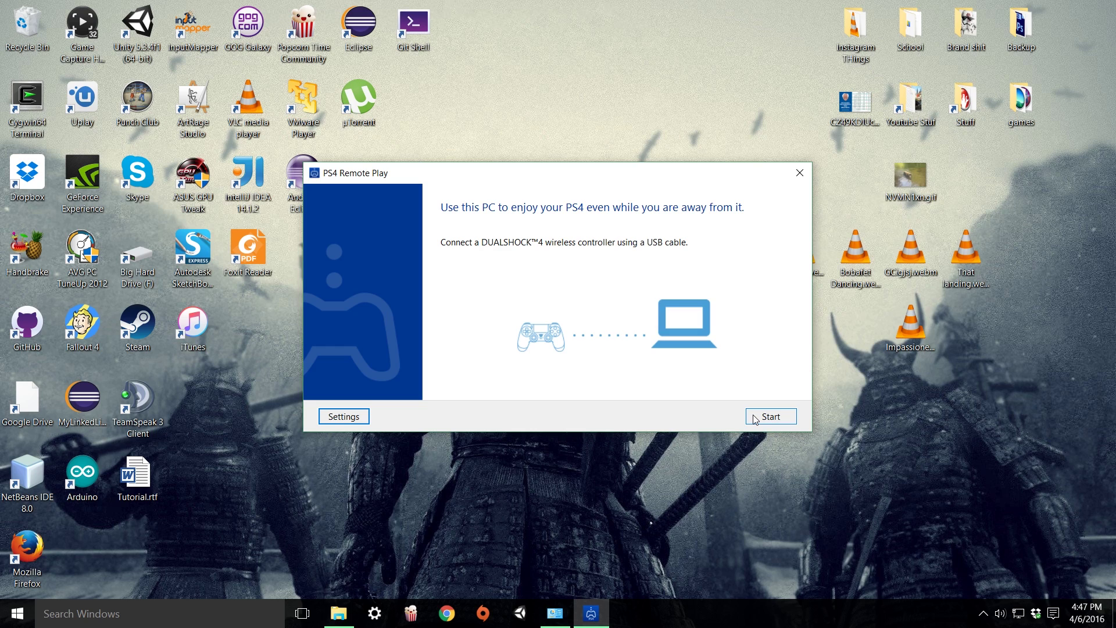
Start the Remote Play connection to the PS4 again
click(755, 417)
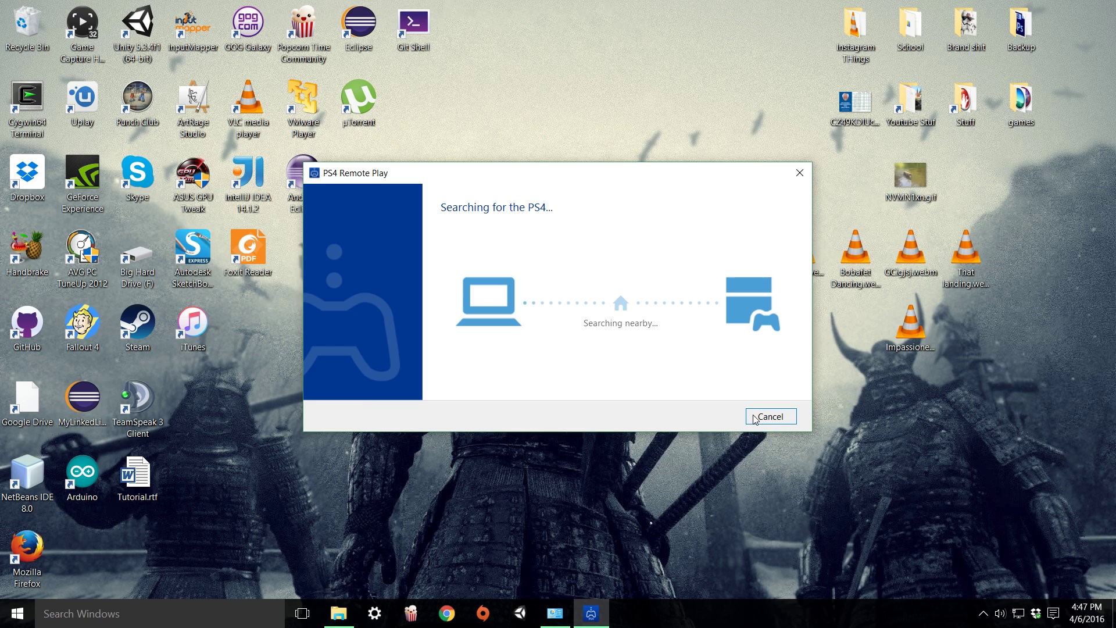